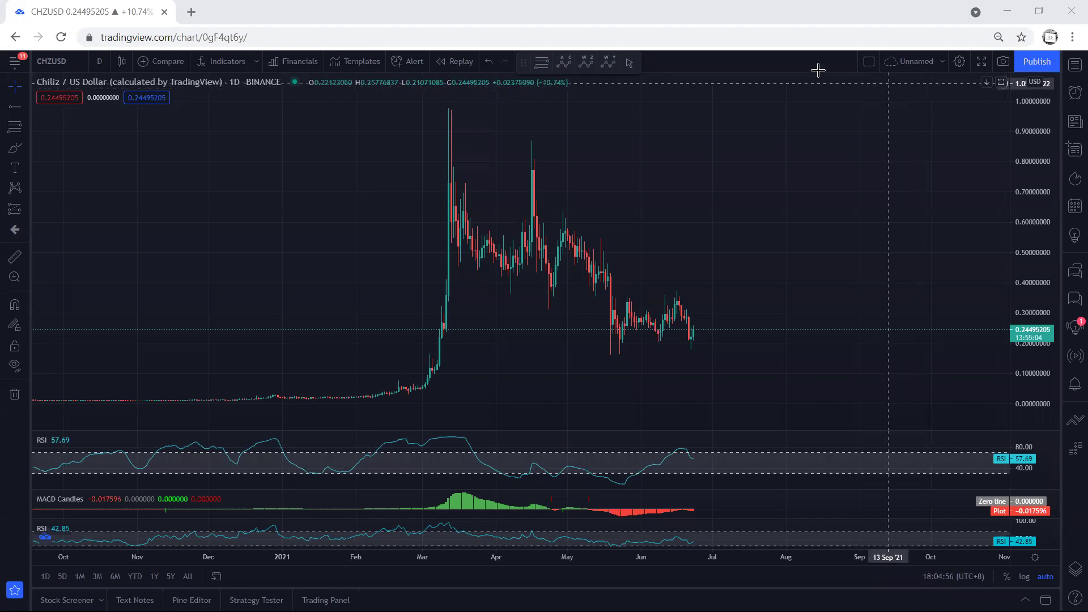
Draw a yellow downtrend line and circle the June candles, then clear the freehand marks
{"action": "left_click_drag", "start_coordinate": [463, 192], "coordinate": [615, 327]}
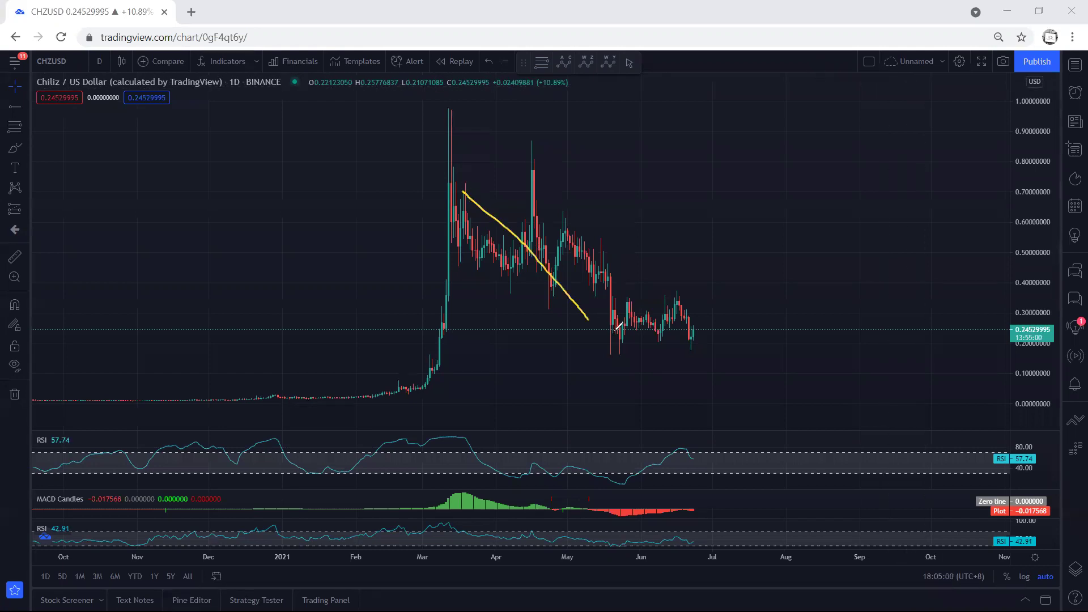
{"action": "mouse_move", "coordinate": [612, 338]}
{"action": "left_mouse_down"}
{"action": "mouse_move", "coordinate": [655, 340]}
{"action": "mouse_move", "coordinate": [699, 290]}
{"action": "mouse_move", "coordinate": [646, 286]}
{"action": "mouse_move", "coordinate": [613, 328]}
{"action": "left_mouse_up"}
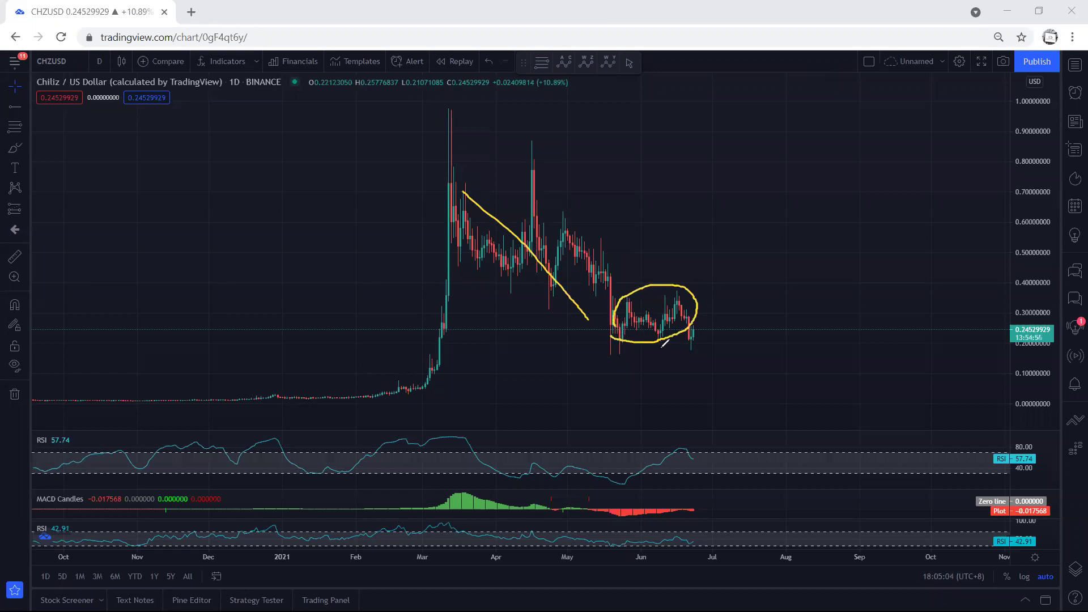
{"action": "key", "text": "Escape"}
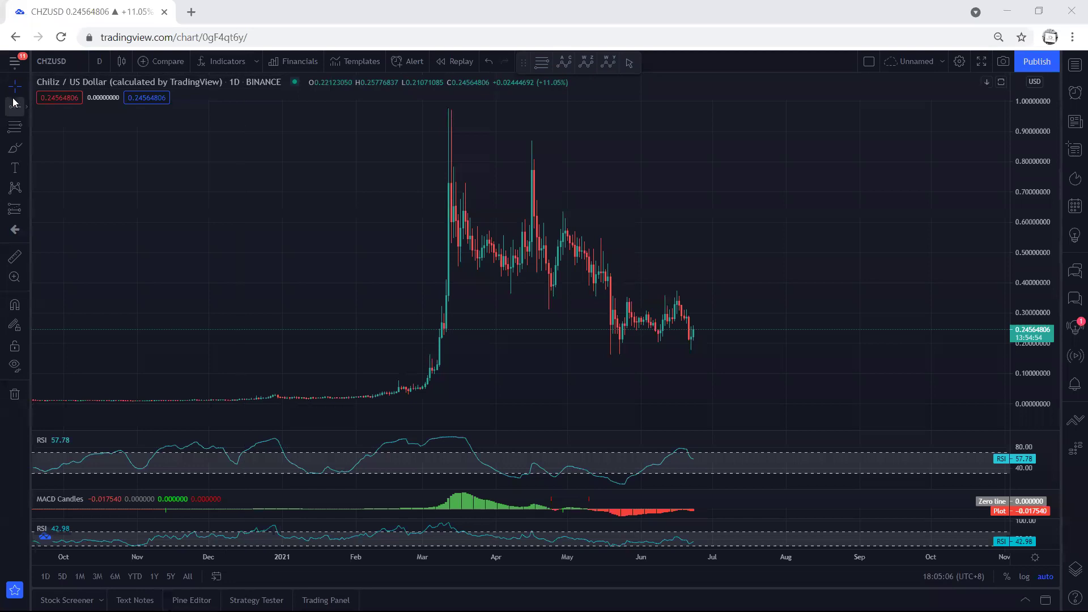
Add and remove a support line under the June lows, outline RSI/MACD readings, sketch a rising path
{"action": "left_click", "coordinate": [587, 348]}
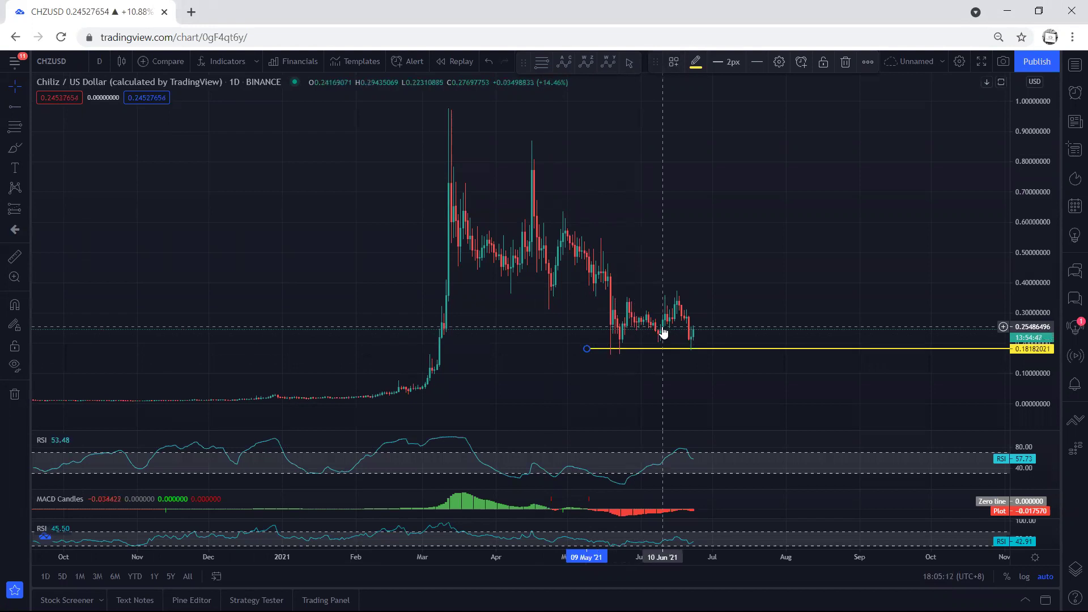
{"action": "key", "text": "Delete"}
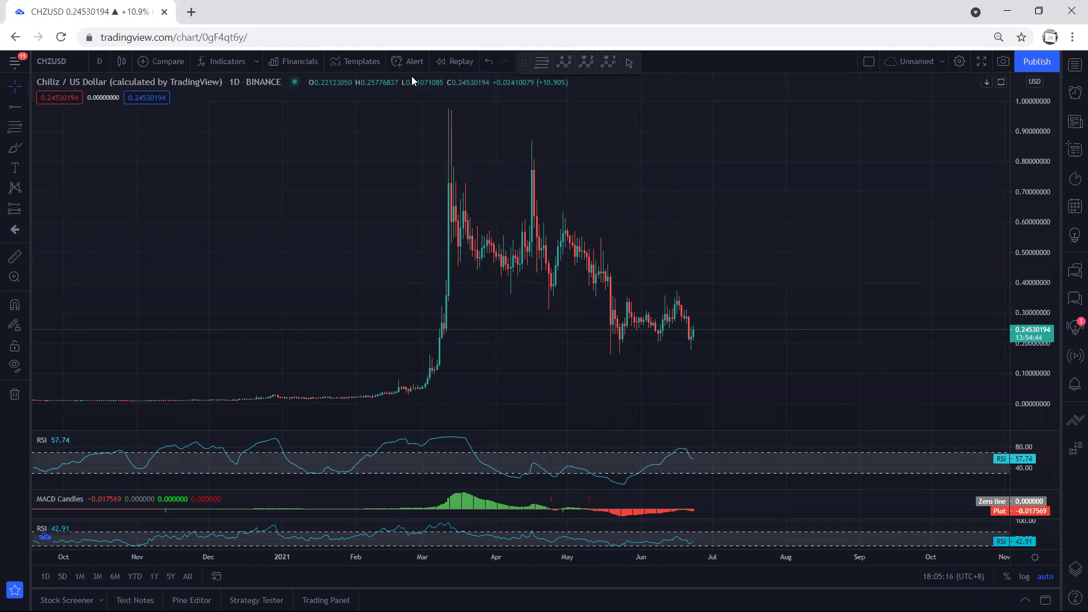
{"action": "mouse_move", "coordinate": [616, 455]}
{"action": "left_mouse_down"}
{"action": "mouse_move", "coordinate": [617, 505]}
{"action": "mouse_move", "coordinate": [710, 521]}
{"action": "mouse_move", "coordinate": [727, 449]}
{"action": "mouse_move", "coordinate": [616, 448]}
{"action": "left_mouse_up"}
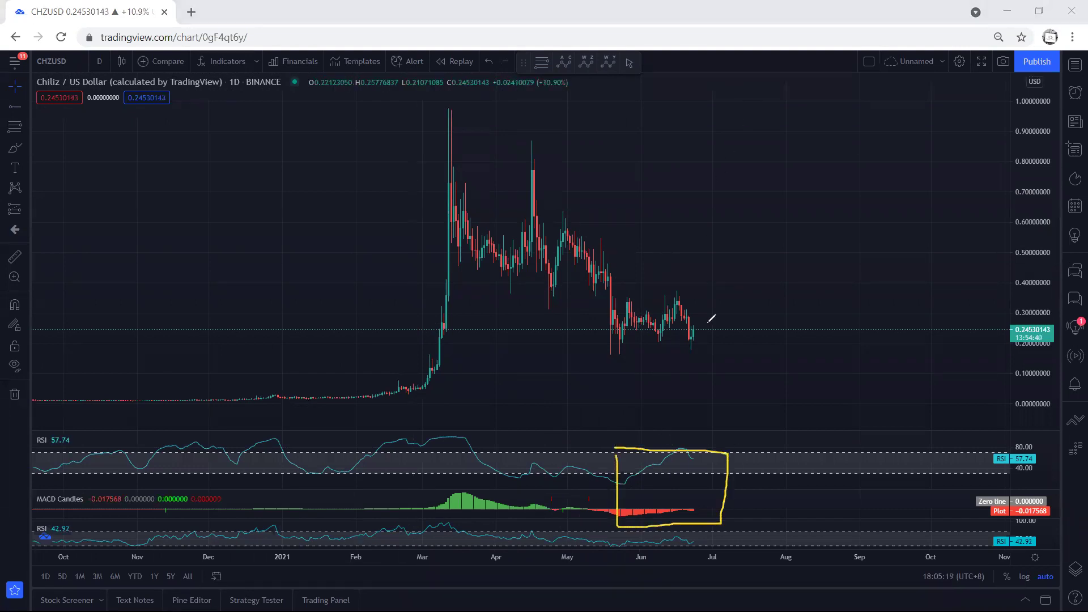
{"action": "left_click_drag", "start_coordinate": [692, 337], "coordinate": [742, 275]}
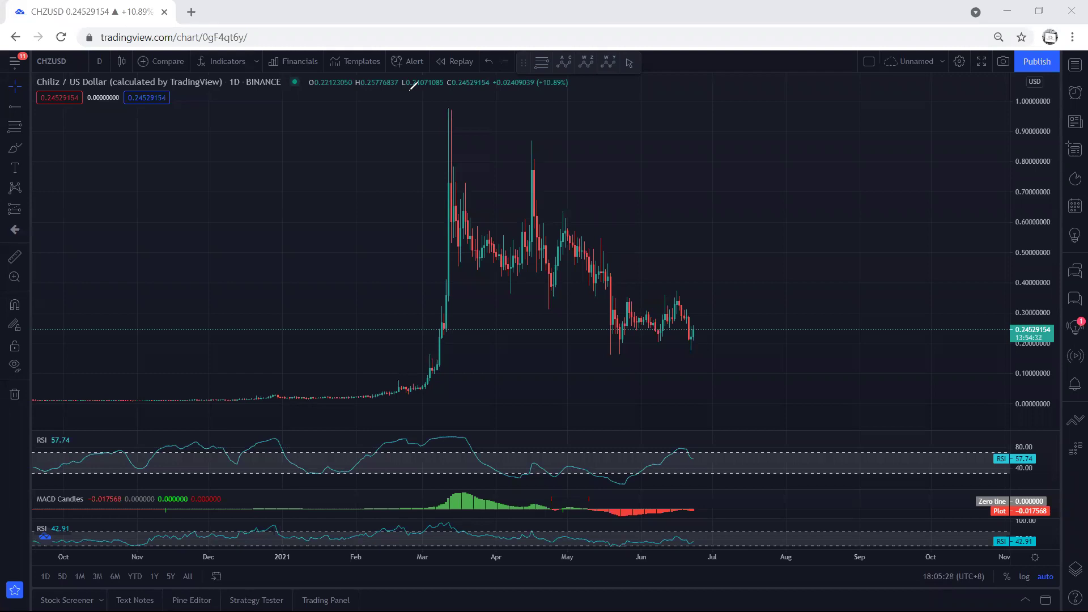
{"action": "left_click", "coordinate": [99, 61]}
Switch to 4-hour candles, then maximize and restore the MACD Candles and RSI panes
{"action": "left_click", "coordinate": [118, 306]}
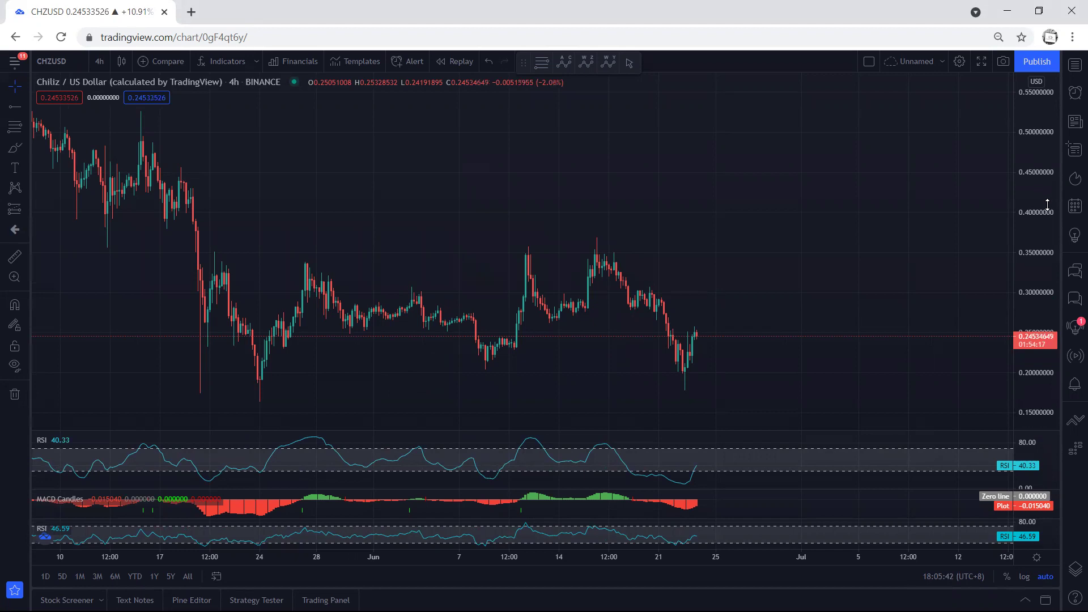
{"action": "double_click", "coordinate": [760, 500]}
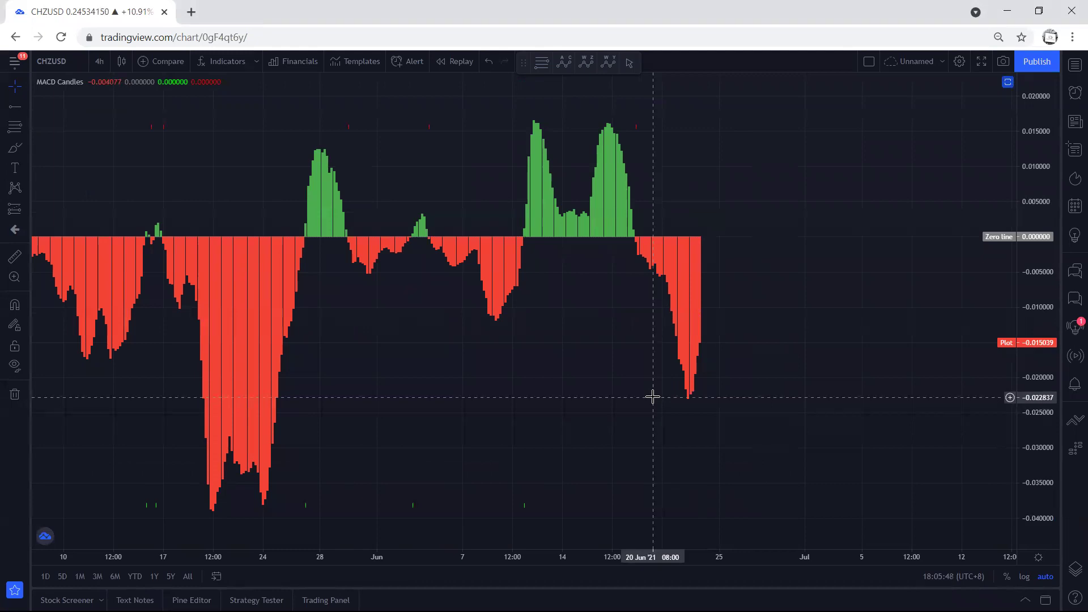
{"action": "double_click", "coordinate": [474, 454]}
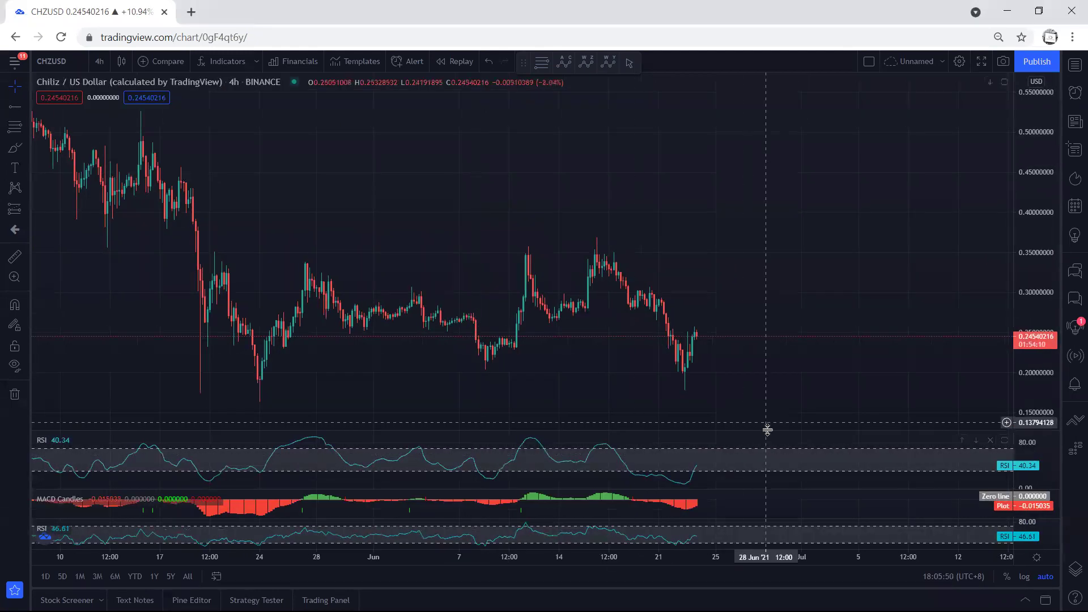
{"action": "double_click", "coordinate": [770, 462]}
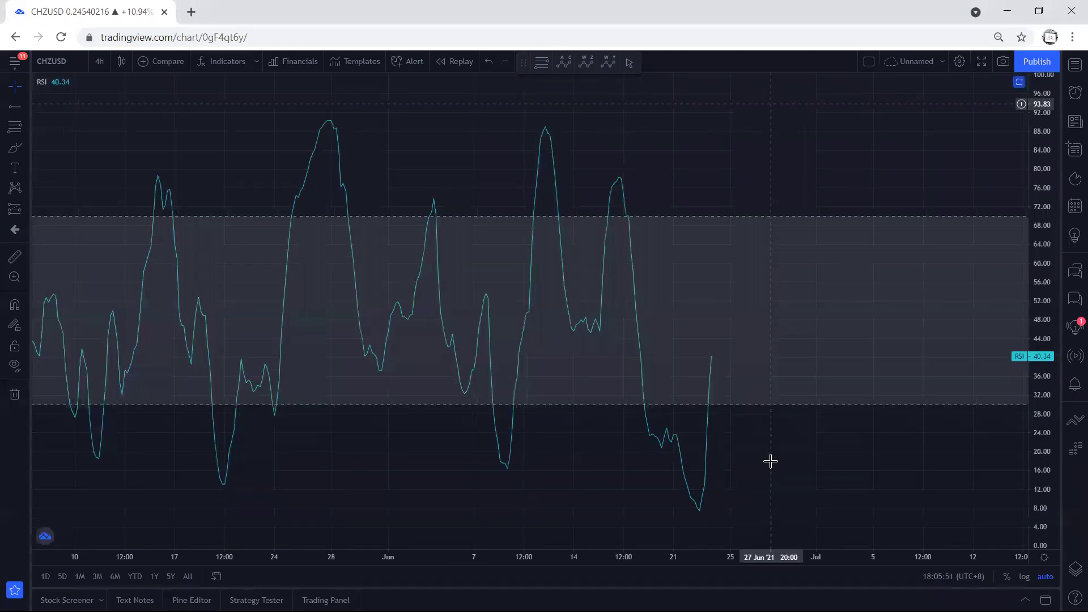
{"action": "double_click", "coordinate": [651, 493]}
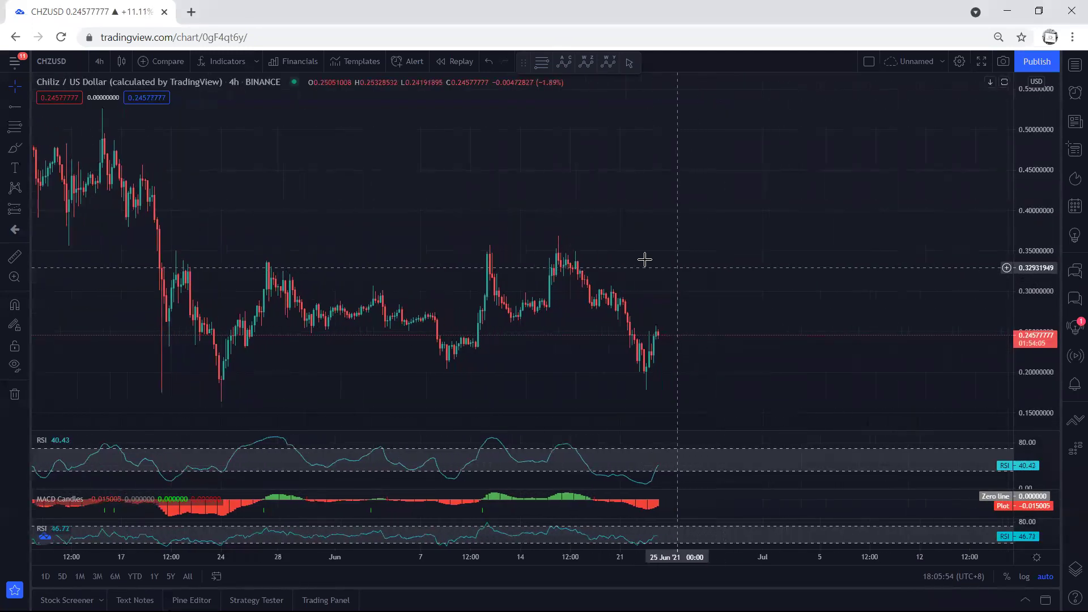
Sketch a yellow projected move circled around the latest candles, then erase the sketches
{"action": "left_click_drag", "start_coordinate": [645, 260], "coordinate": [639, 256]}
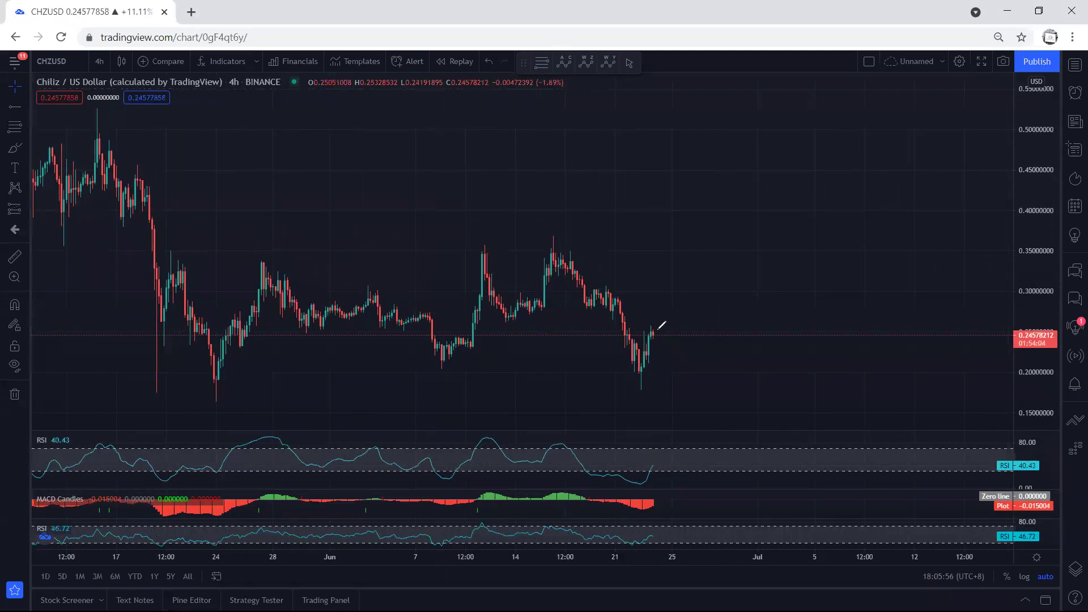
{"action": "mouse_move", "coordinate": [649, 325]}
{"action": "left_mouse_down"}
{"action": "mouse_move", "coordinate": [677, 328]}
{"action": "mouse_move", "coordinate": [649, 337]}
{"action": "mouse_move", "coordinate": [682, 333]}
{"action": "mouse_move", "coordinate": [701, 244]}
{"action": "mouse_move", "coordinate": [706, 261]}
{"action": "left_mouse_up"}
{"action": "mouse_move", "coordinate": [638, 412]}
{"action": "left_mouse_down"}
{"action": "mouse_move", "coordinate": [760, 276]}
{"action": "mouse_move", "coordinate": [587, 300]}
{"action": "left_mouse_up"}
{"action": "left_click_drag", "start_coordinate": [602, 371], "coordinate": [644, 403]}
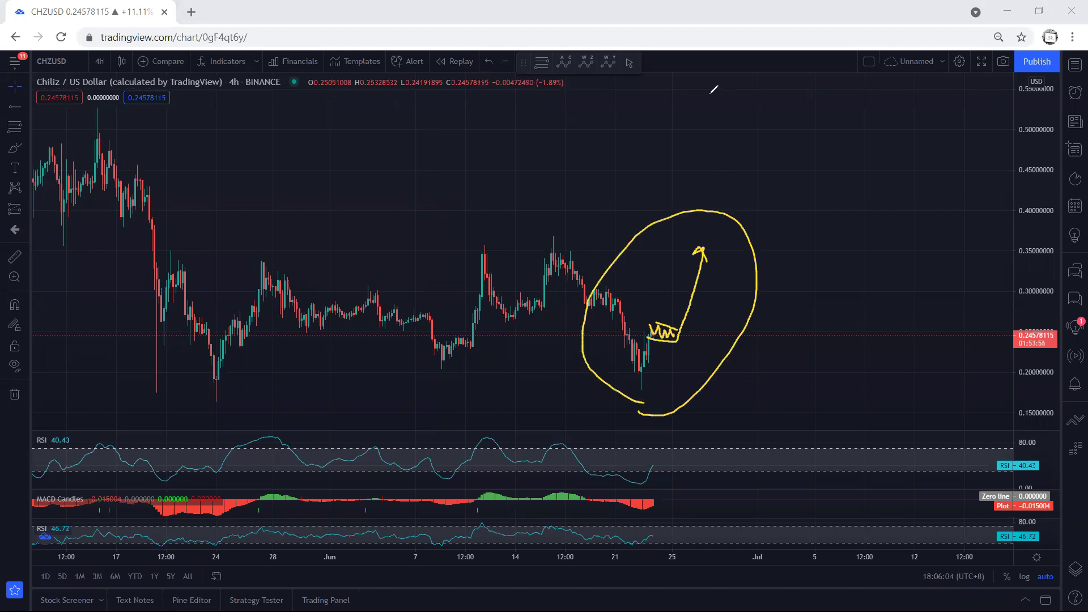
{"action": "key", "text": "e"}
Circle the mid-June rally and draw a line down from its peak, then clear the drawings
{"action": "mouse_move", "coordinate": [442, 361]}
{"action": "left_mouse_down"}
{"action": "mouse_move", "coordinate": [529, 338]}
{"action": "mouse_move", "coordinate": [573, 229]}
{"action": "mouse_move", "coordinate": [447, 272]}
{"action": "left_mouse_up"}
{"action": "mouse_move", "coordinate": [424, 327]}
{"action": "left_mouse_down"}
{"action": "mouse_move", "coordinate": [433, 357]}
{"action": "mouse_move", "coordinate": [531, 288]}
{"action": "mouse_move", "coordinate": [585, 229]}
{"action": "left_mouse_up"}
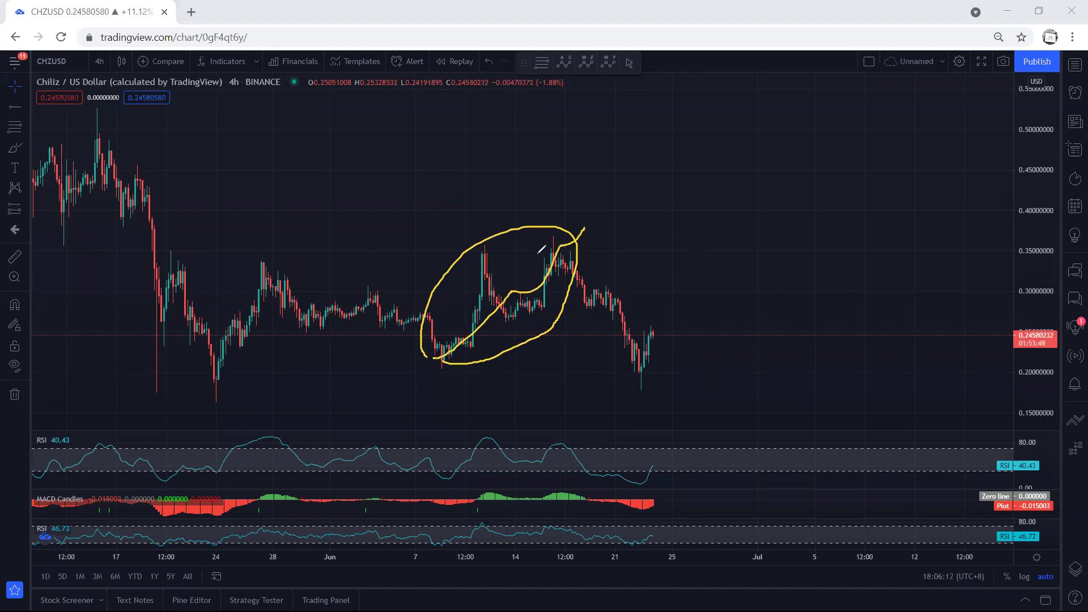
{"action": "mouse_move", "coordinate": [565, 241]}
{"action": "left_mouse_down"}
{"action": "mouse_move", "coordinate": [620, 383]}
{"action": "mouse_move", "coordinate": [682, 328]}
{"action": "mouse_move", "coordinate": [629, 321]}
{"action": "mouse_move", "coordinate": [630, 381]}
{"action": "left_mouse_up"}
{"action": "key", "text": "Escape"}
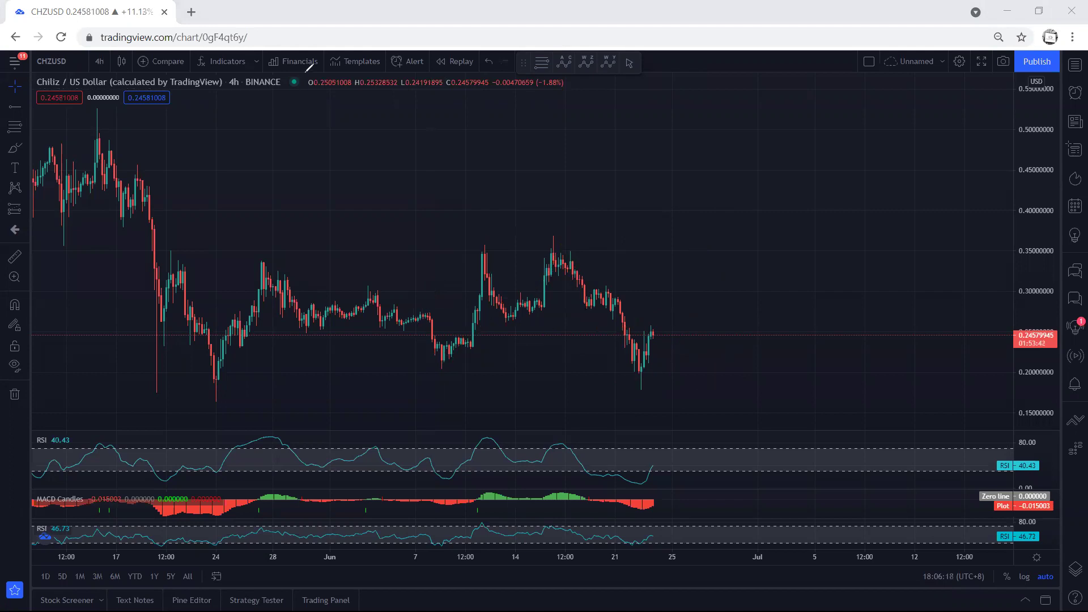
{"action": "left_click", "coordinate": [100, 61]}
Switch to 1-hour candles, bring the latest candles into view, and scribble then erase a yellow mark
{"action": "left_click", "coordinate": [110, 250]}
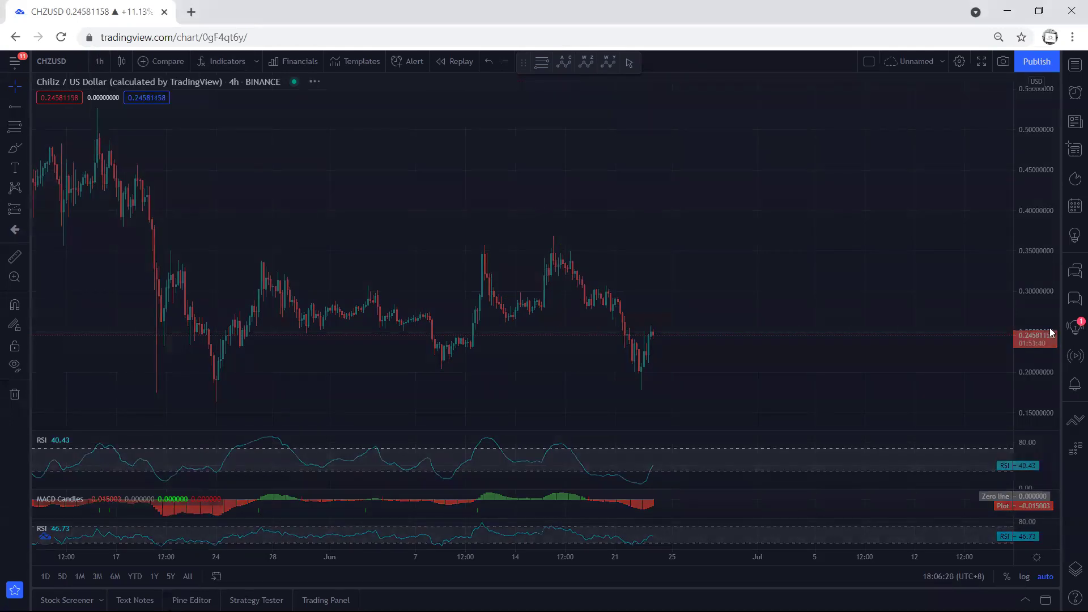
{"action": "left_click_drag", "start_coordinate": [785, 363], "coordinate": [711, 335]}
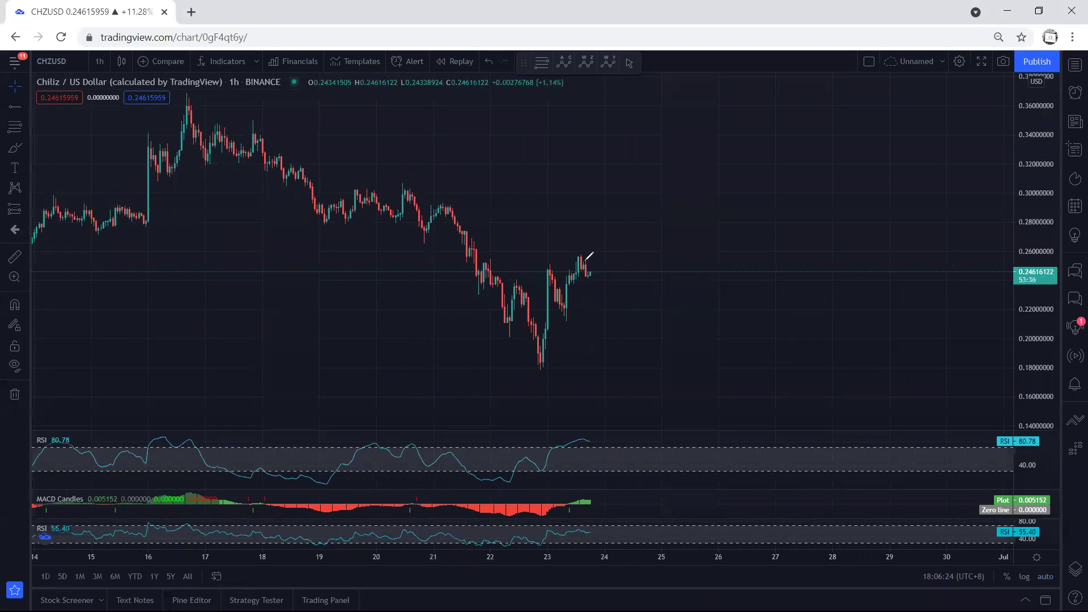
{"action": "mouse_move", "coordinate": [581, 255]}
{"action": "left_mouse_down"}
{"action": "mouse_move", "coordinate": [606, 281]}
{"action": "mouse_move", "coordinate": [608, 269]}
{"action": "mouse_move", "coordinate": [600, 286]}
{"action": "left_mouse_up"}
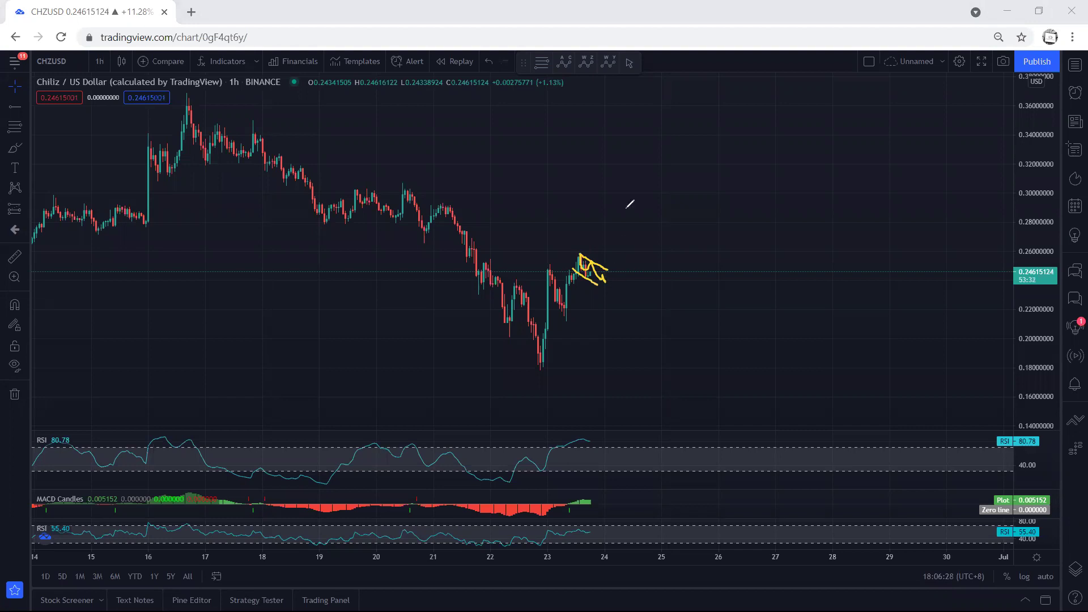
{"action": "key", "text": "e"}
Draw a rising yellow projected price curve with an arrow at its level, then clear them
{"action": "mouse_move", "coordinate": [510, 214]}
{"action": "left_mouse_down"}
{"action": "mouse_move", "coordinate": [561, 153]}
{"action": "mouse_move", "coordinate": [582, 165]}
{"action": "mouse_move", "coordinate": [607, 95]}
{"action": "left_mouse_up"}
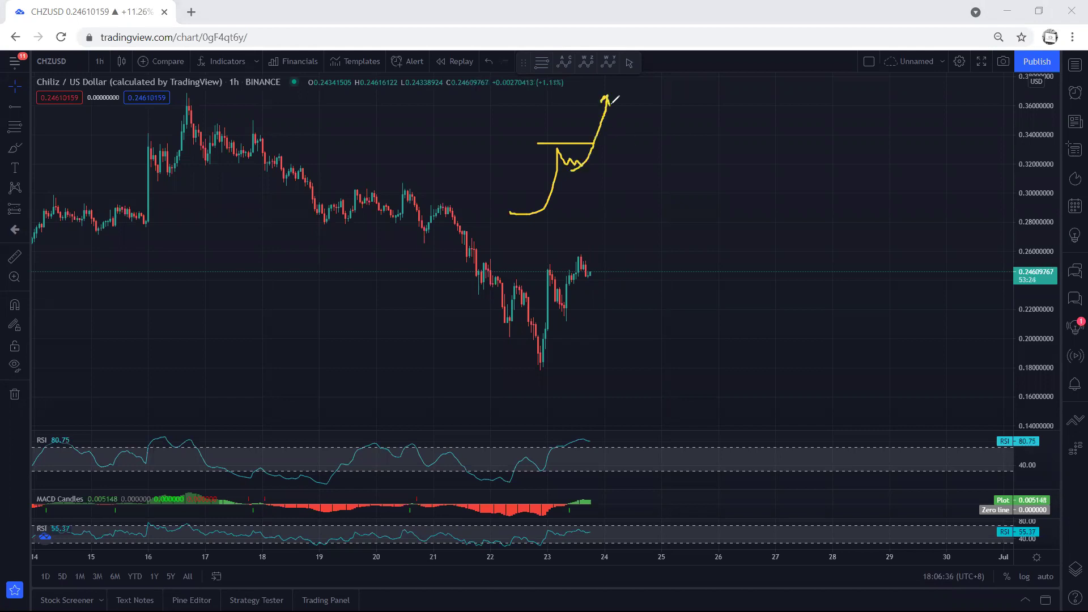
{"action": "left_click_drag", "start_coordinate": [524, 103], "coordinate": [559, 135]}
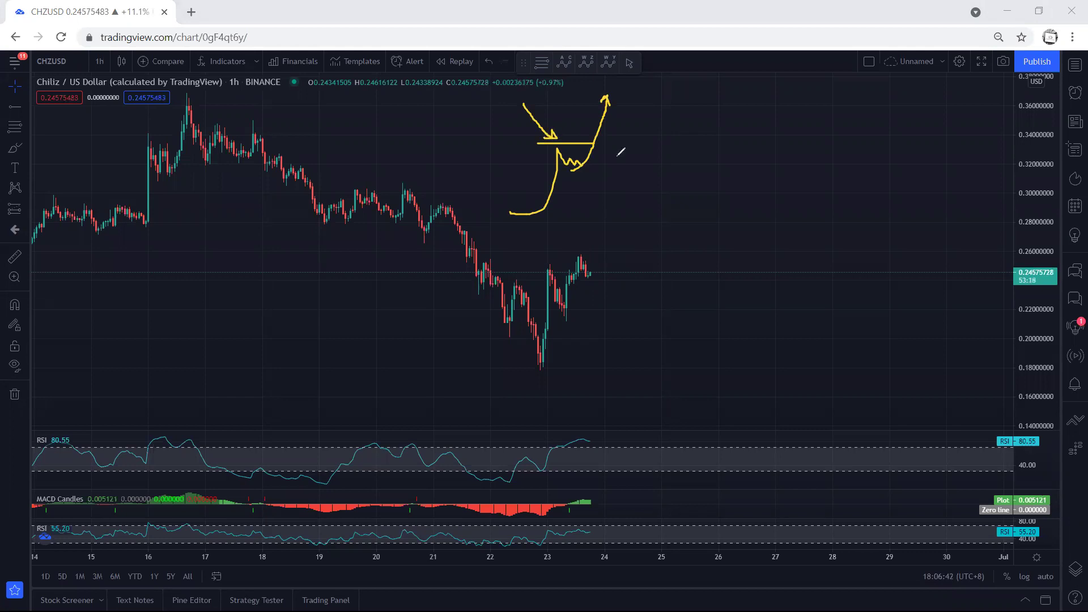
{"action": "key", "text": "e"}
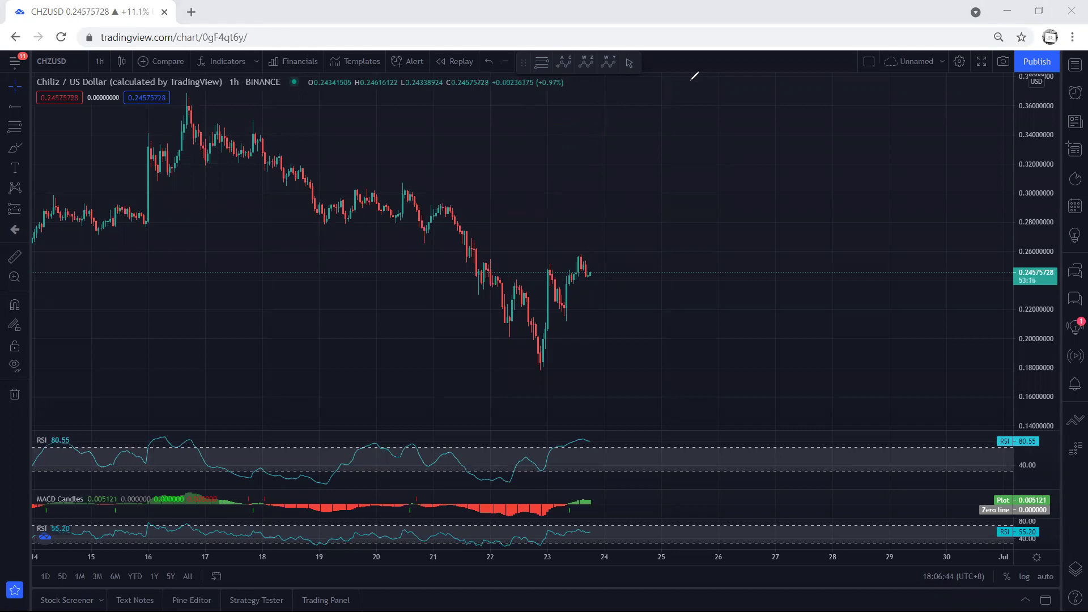
{"action": "mouse_move", "coordinate": [635, 215]}
{"action": "left_mouse_down"}
{"action": "mouse_move", "coordinate": [696, 156]}
{"action": "mouse_move", "coordinate": [727, 181]}
{"action": "left_mouse_up"}
{"action": "left_click_drag", "start_coordinate": [677, 141], "coordinate": [720, 158]}
{"action": "left_click_drag", "start_coordinate": [670, 187], "coordinate": [735, 191]}
{"action": "mouse_move", "coordinate": [820, 177]}
{"action": "left_mouse_down"}
{"action": "mouse_move", "coordinate": [747, 175]}
{"action": "mouse_move", "coordinate": [760, 181]}
{"action": "left_mouse_up"}
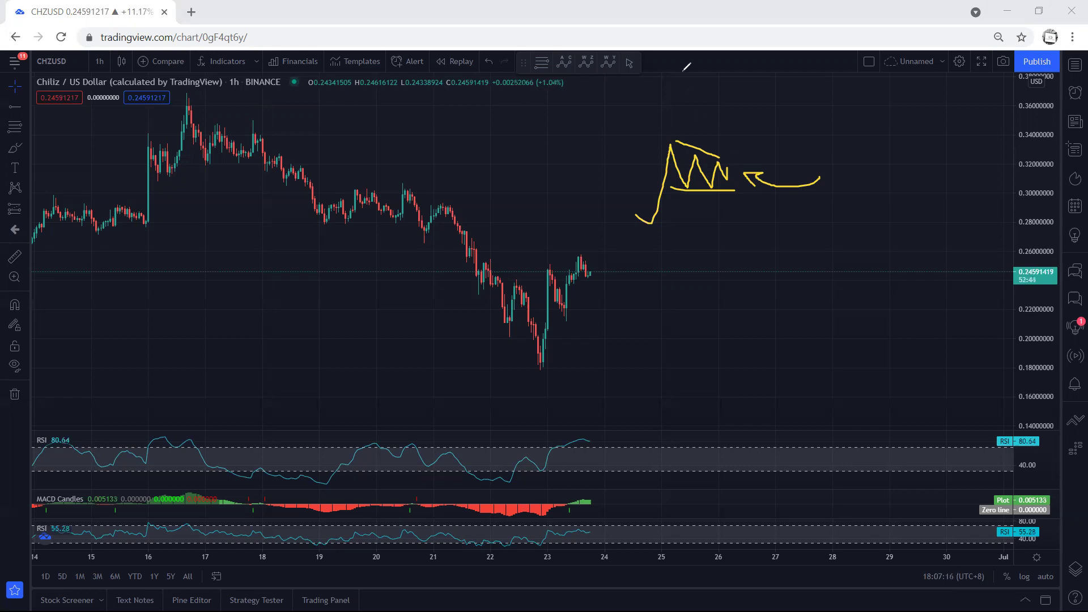
{"action": "key", "text": "ctrl+alt+h"}
{"action": "mouse_move", "coordinate": [579, 257]}
{"action": "left_mouse_down"}
{"action": "mouse_move", "coordinate": [601, 265]}
{"action": "mouse_move", "coordinate": [562, 304]}
{"action": "left_mouse_up"}
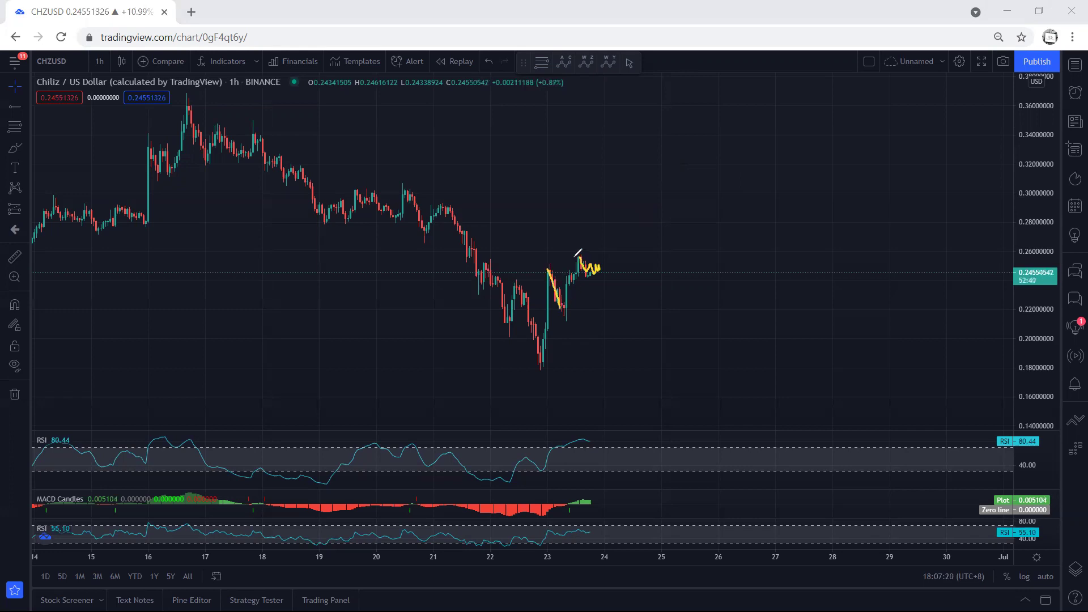
{"action": "left_click_drag", "start_coordinate": [563, 251], "coordinate": [604, 251]}
{"action": "mouse_move", "coordinate": [595, 273]}
{"action": "left_mouse_down"}
{"action": "mouse_move", "coordinate": [606, 246]}
{"action": "mouse_move", "coordinate": [630, 363]}
{"action": "left_mouse_up"}
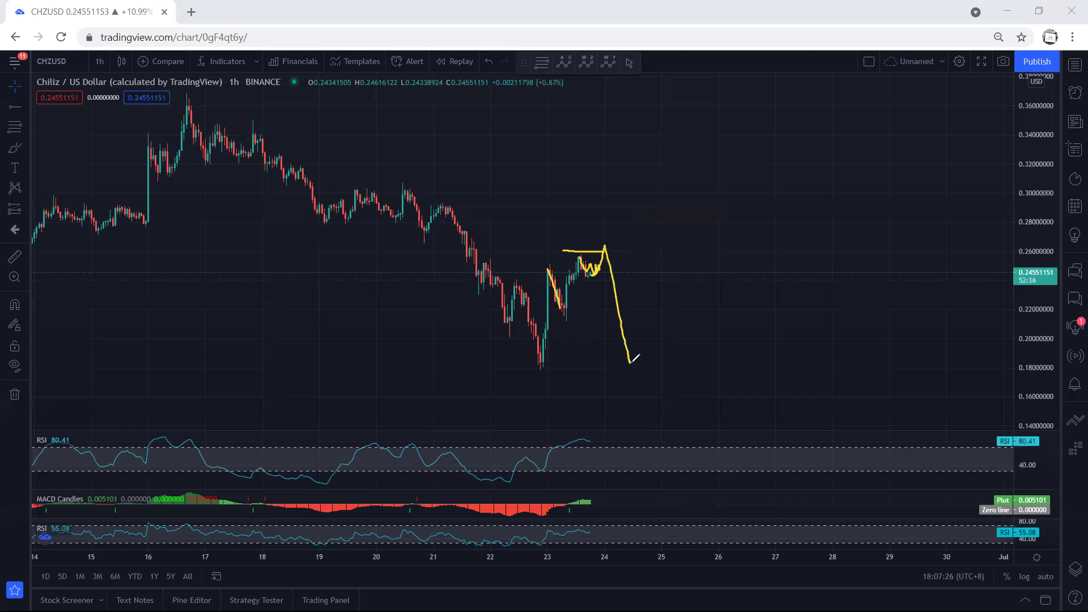
{"action": "key", "text": "Escape"}
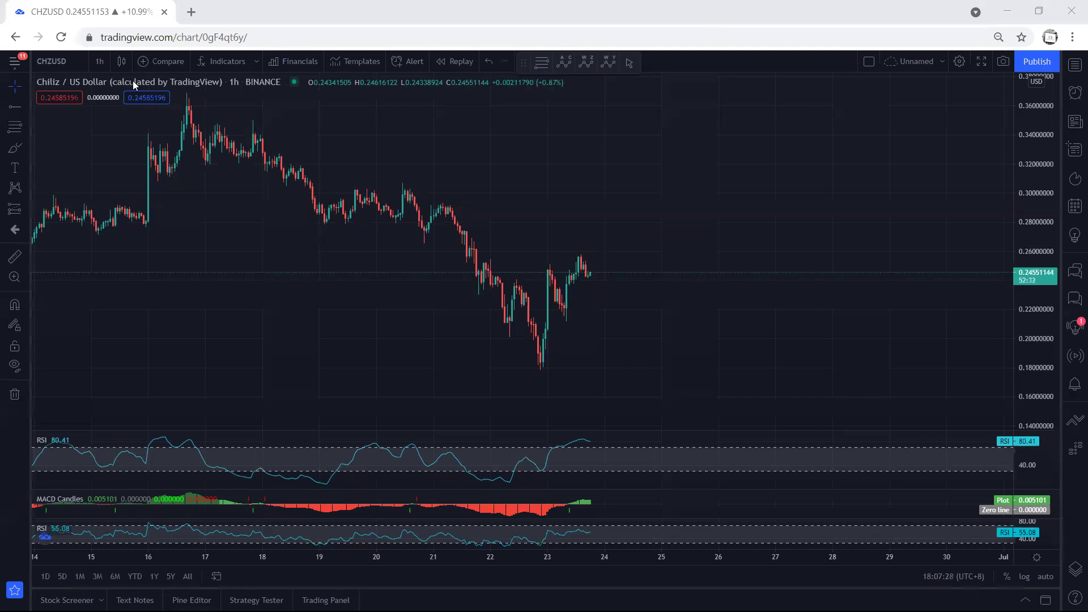
Switch to 4-hour candles and freehand a yellow triangle with an arrow pointing at it, then clear
{"action": "left_click", "coordinate": [98, 61]}
{"action": "left_click", "coordinate": [138, 307]}
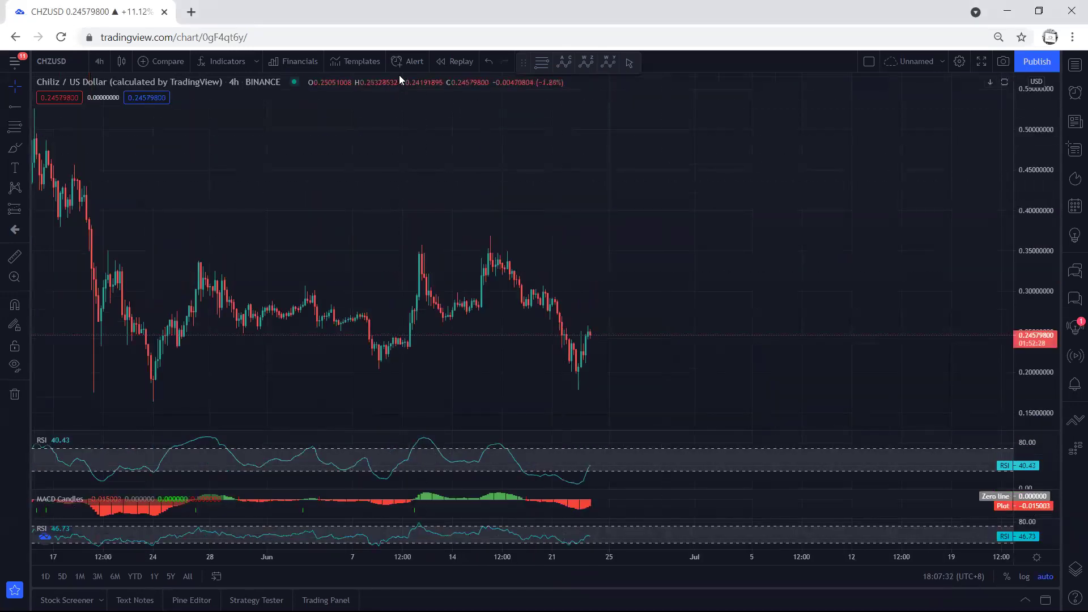
{"action": "key", "text": "ctrl+2"}
{"action": "mouse_move", "coordinate": [588, 328]}
{"action": "left_mouse_down"}
{"action": "mouse_move", "coordinate": [615, 341]}
{"action": "mouse_move", "coordinate": [622, 333]}
{"action": "mouse_move", "coordinate": [601, 325]}
{"action": "mouse_move", "coordinate": [625, 331]}
{"action": "mouse_move", "coordinate": [626, 345]}
{"action": "left_mouse_up"}
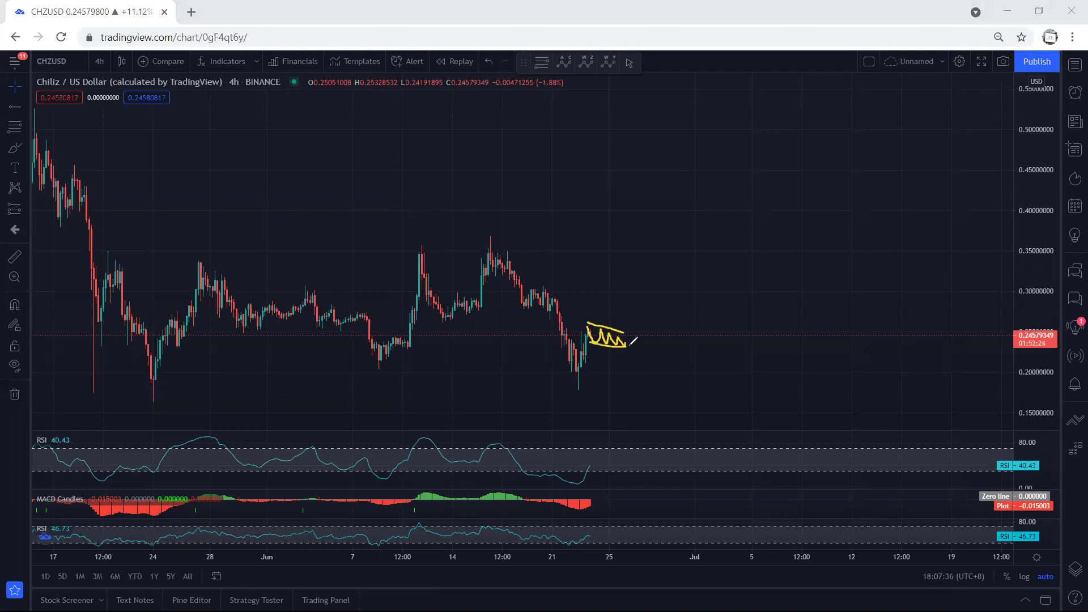
{"action": "left_click_drag", "start_coordinate": [679, 321], "coordinate": [635, 333]}
{"action": "key", "text": "Escape"}
Return to 1-hour candles, mark the recent swing in yellow, erase it, and nudge the chart right
{"action": "left_click", "coordinate": [100, 61]}
{"action": "left_click", "coordinate": [124, 250]}
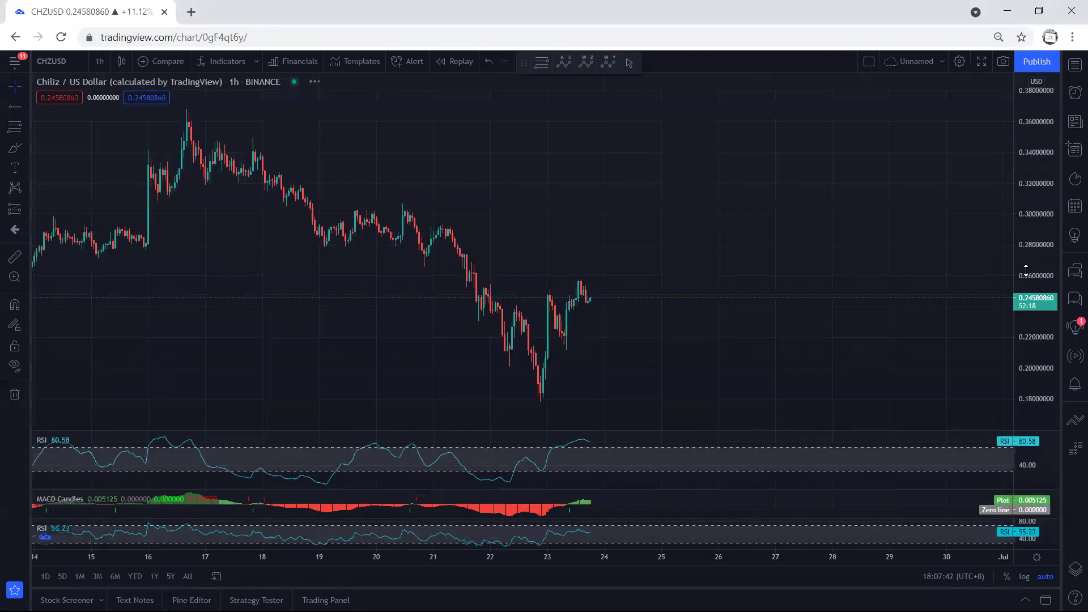
{"action": "mouse_move", "coordinate": [578, 281]}
{"action": "left_mouse_down"}
{"action": "mouse_move", "coordinate": [599, 303]}
{"action": "mouse_move", "coordinate": [553, 310]}
{"action": "mouse_move", "coordinate": [566, 333]}
{"action": "mouse_move", "coordinate": [621, 276]}
{"action": "left_mouse_up"}
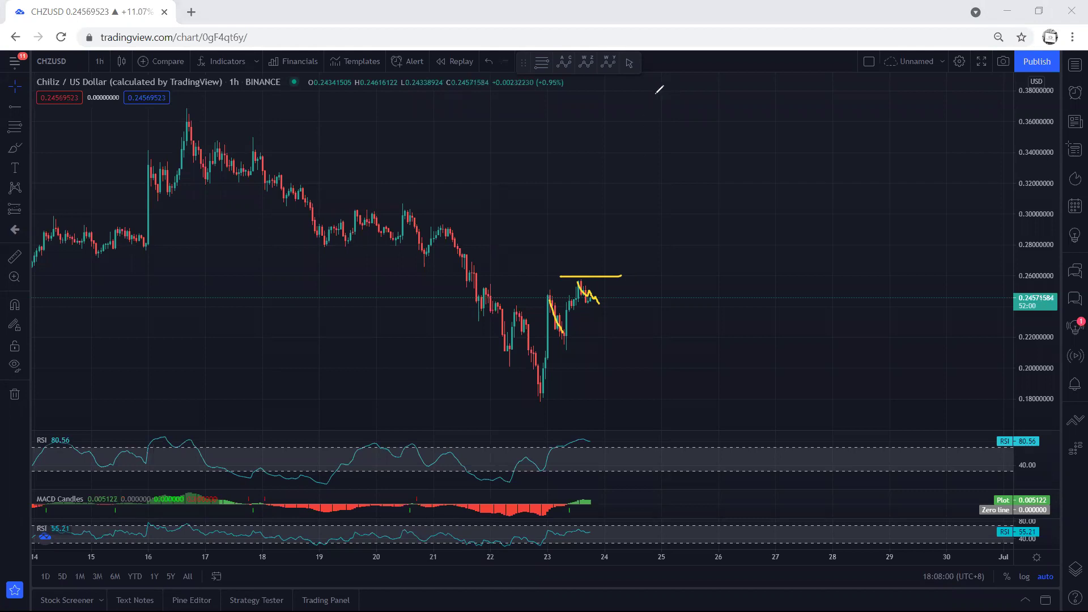
{"action": "key", "text": "e"}
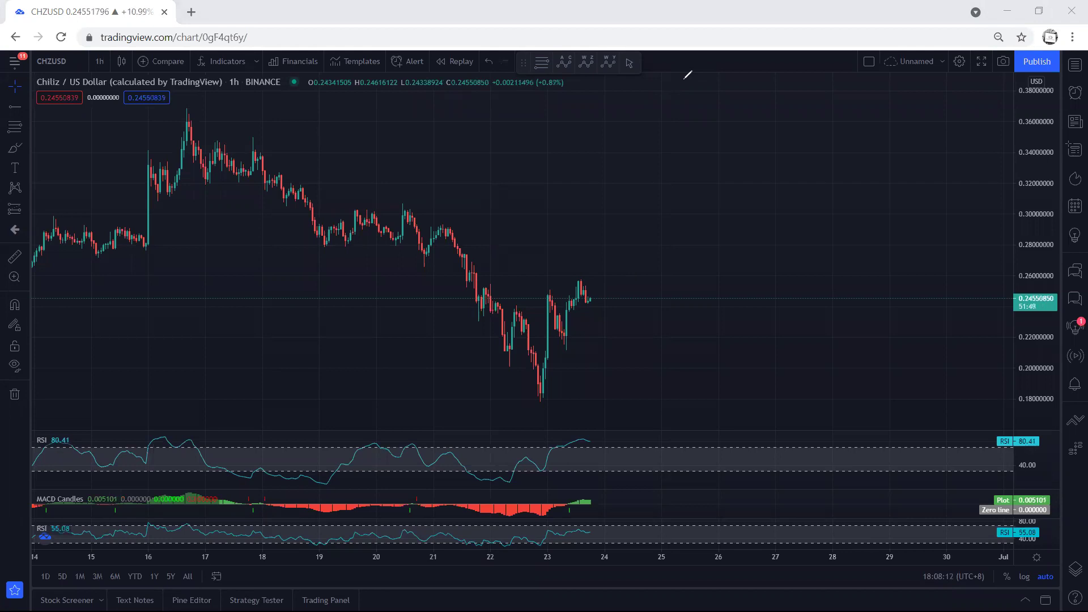
{"action": "left_click_drag", "start_coordinate": [304, 121], "coordinate": [348, 94]}
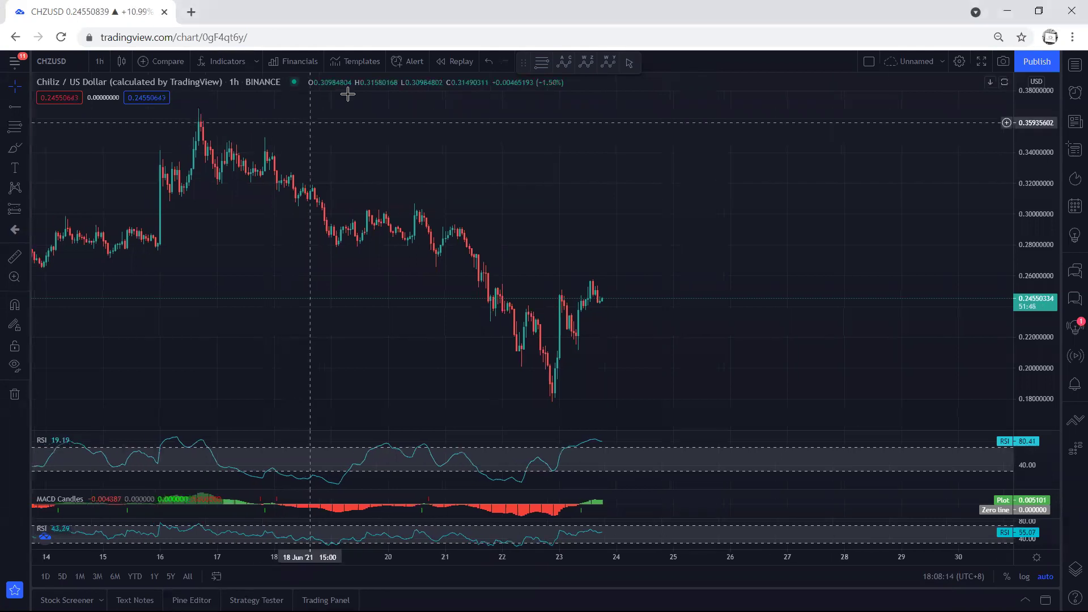